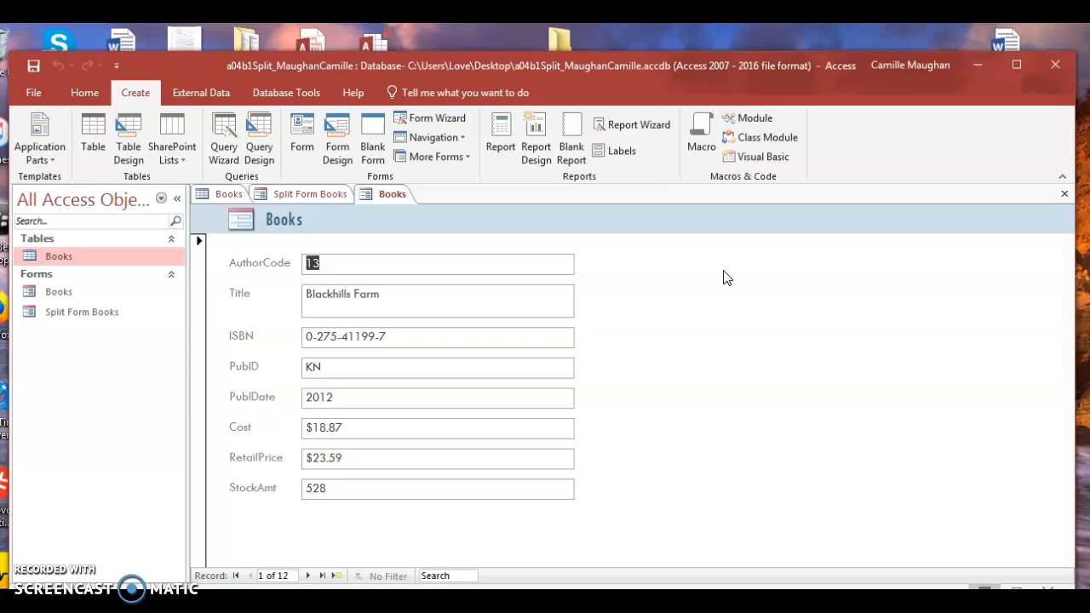
Step: Review the options for importing objects from another Access database, closing the dialog without importing anything
left_click(198, 94)
left_click(54, 147)
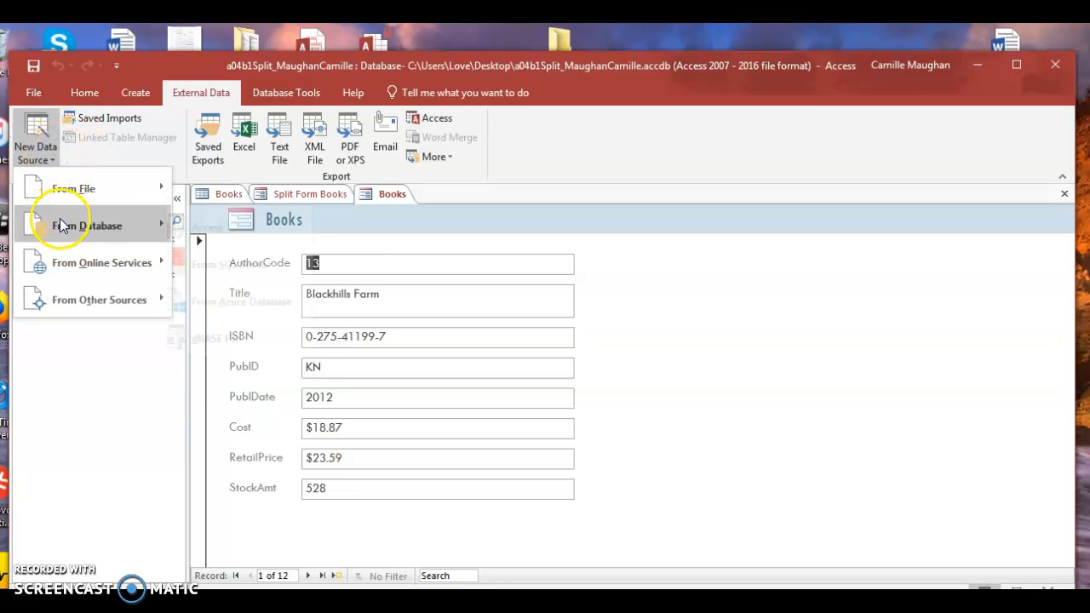
mouse_move(59, 218)
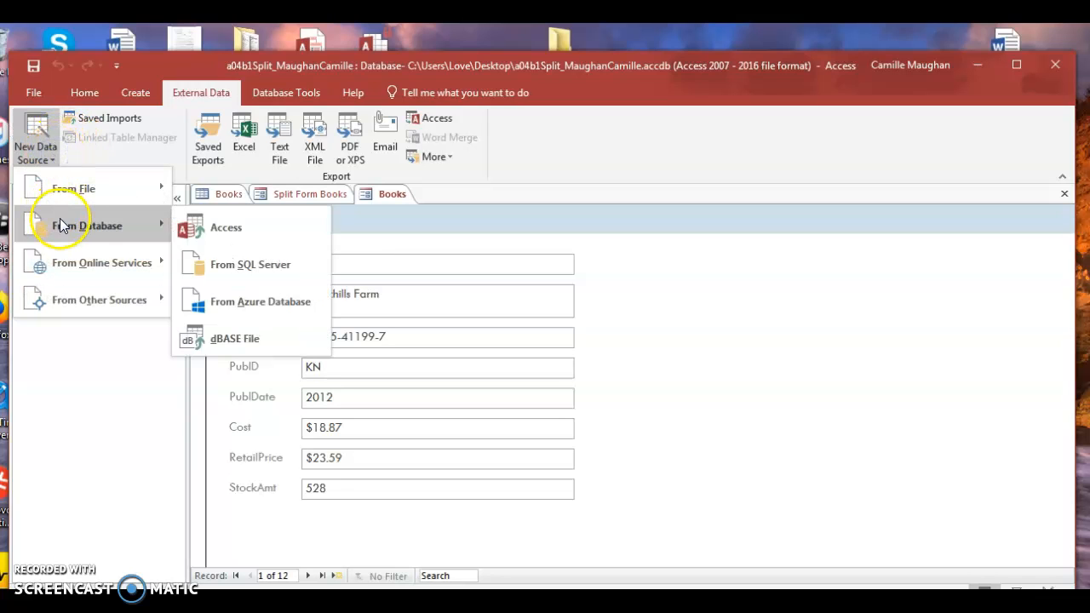
left_click(225, 227)
left_click(409, 217)
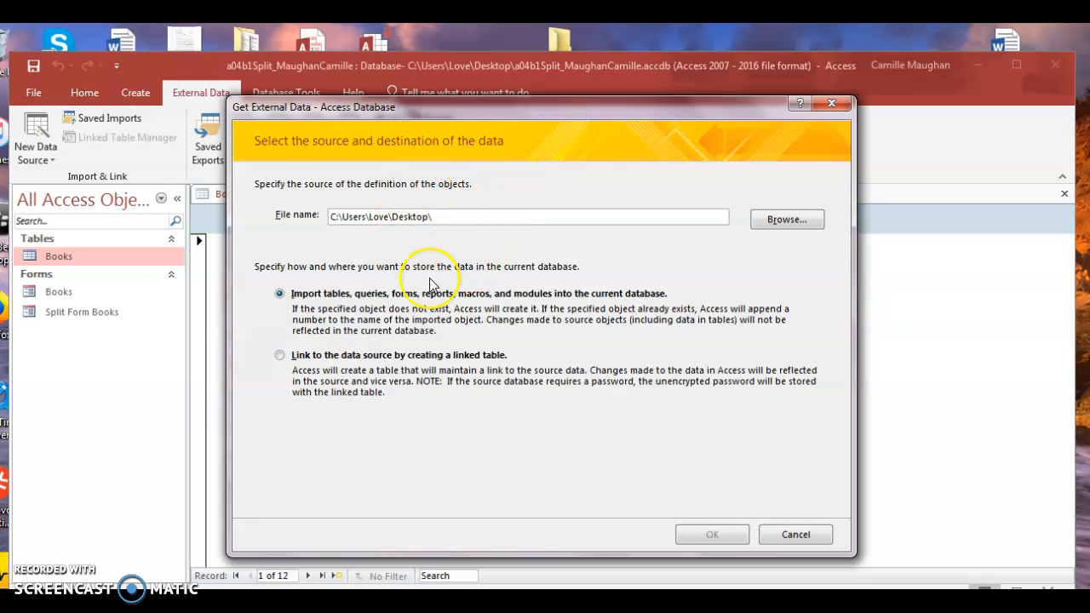
left_click(790, 536)
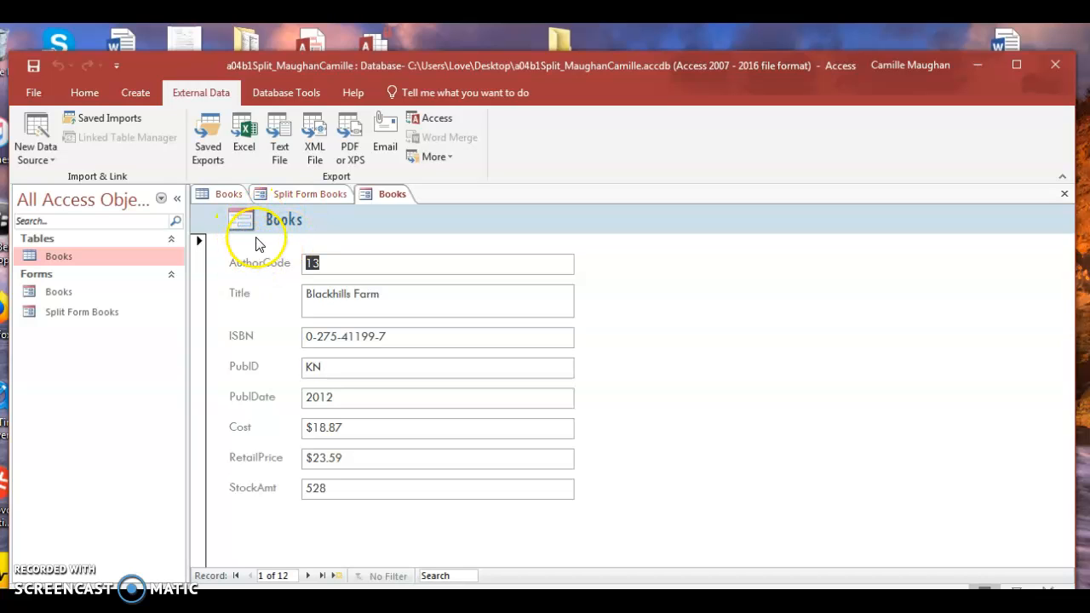
Step: Select the Books form and look through the additional form types, including Split Form
left_click(96, 293)
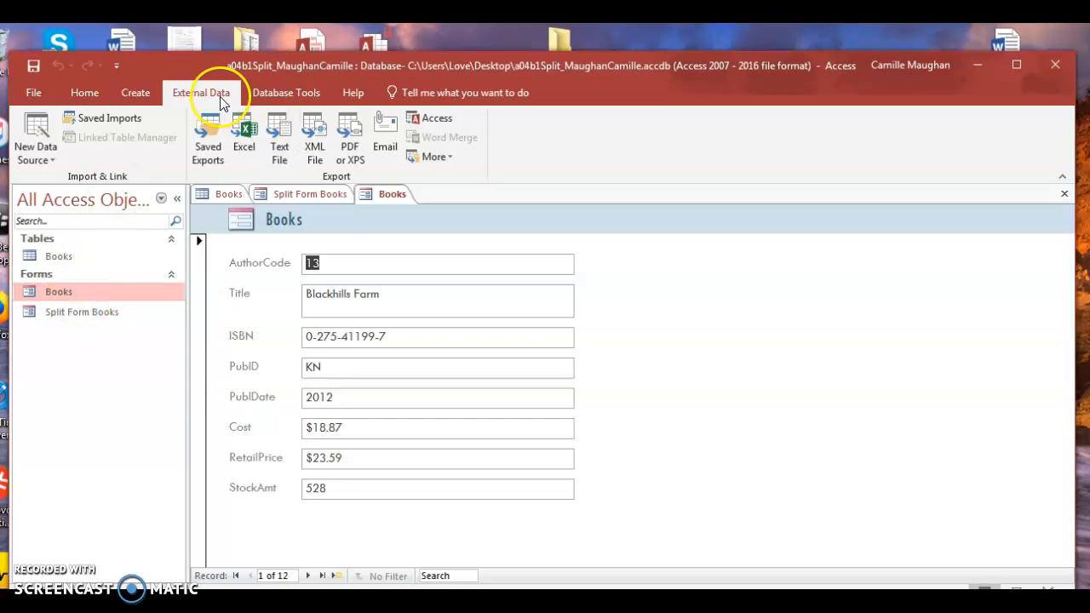
left_click(150, 91)
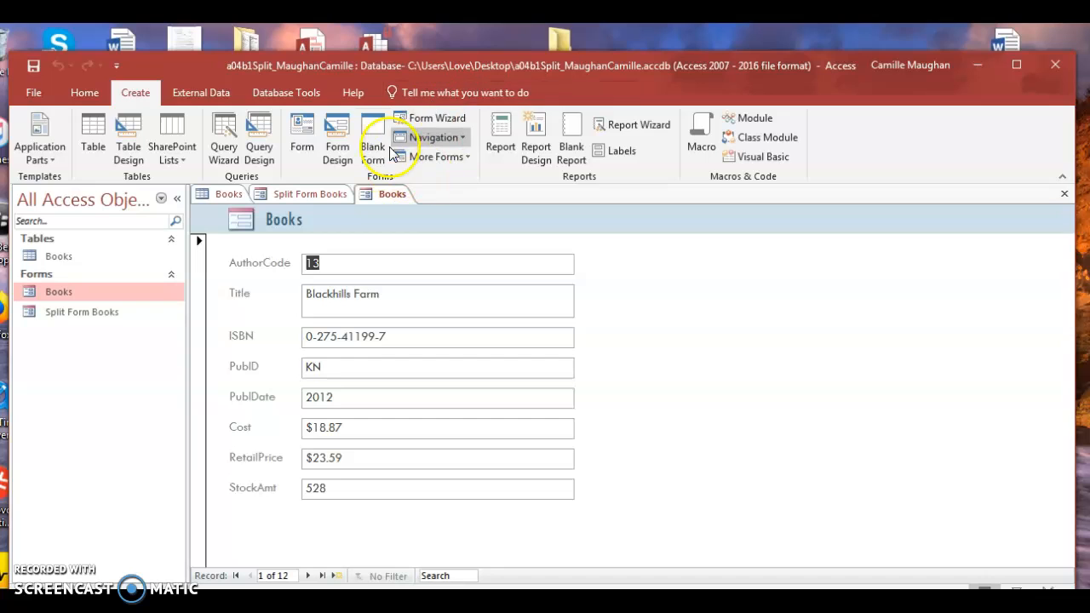
left_click(449, 157)
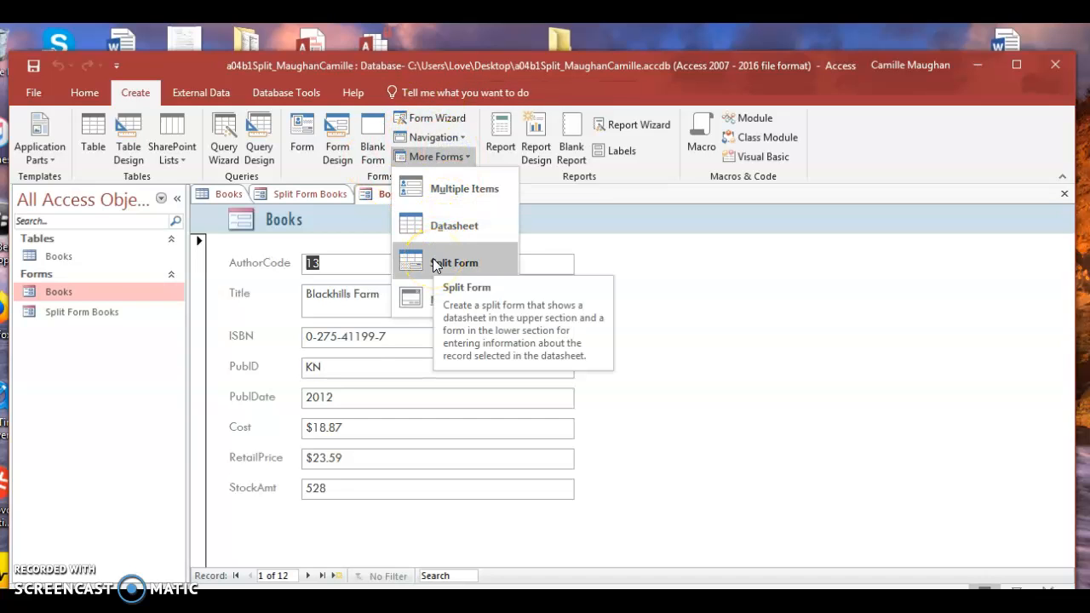
Step: Switch to Split Form Books and review the sort and filter options of the datasheet's Title column, leaving them unchanged
left_click(293, 195)
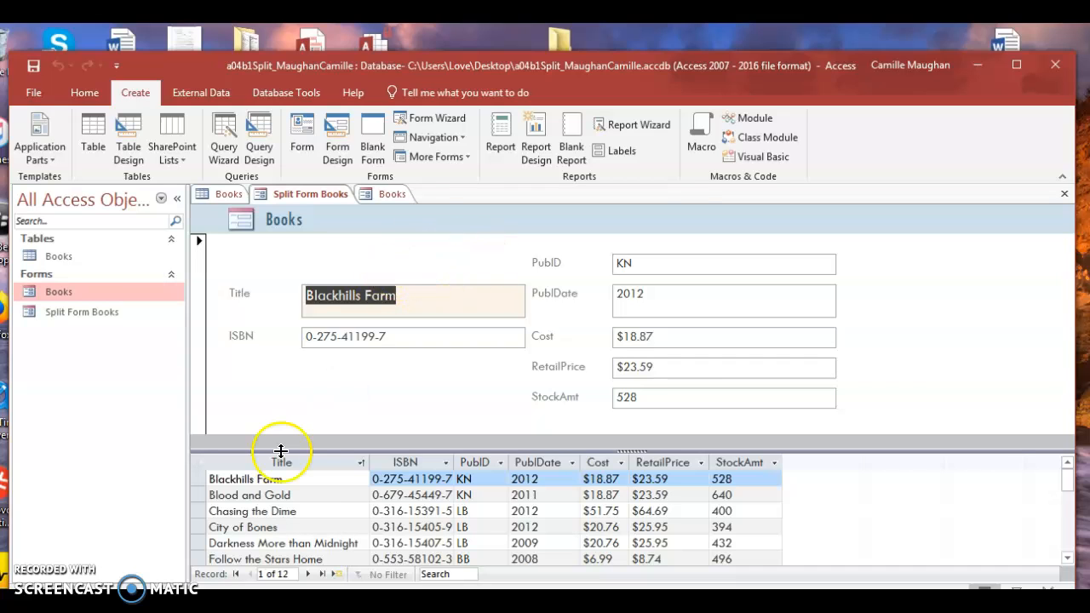
left_click(361, 464)
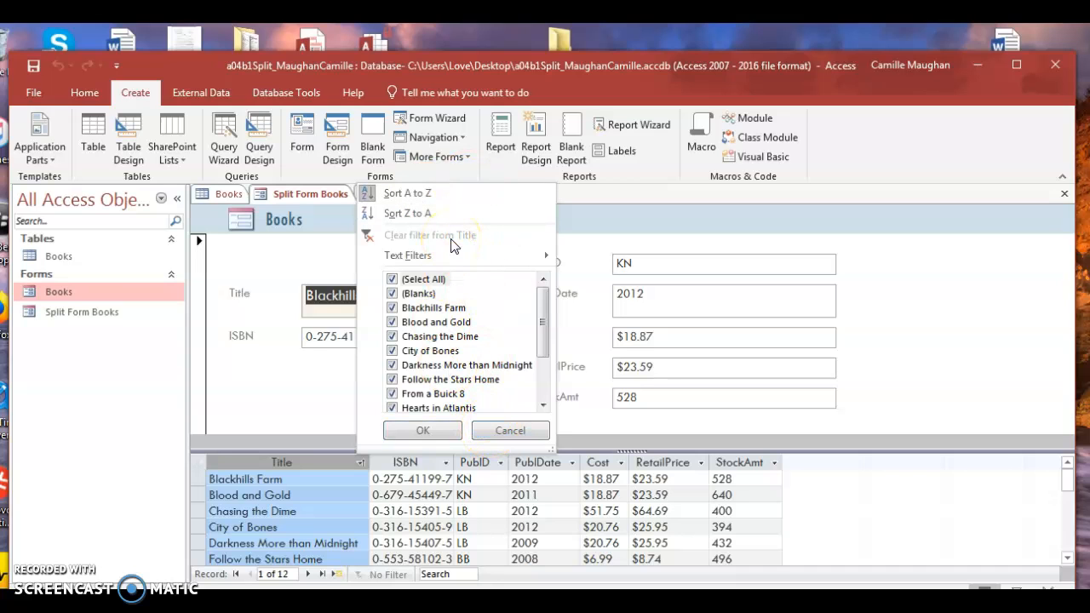
left_click(525, 430)
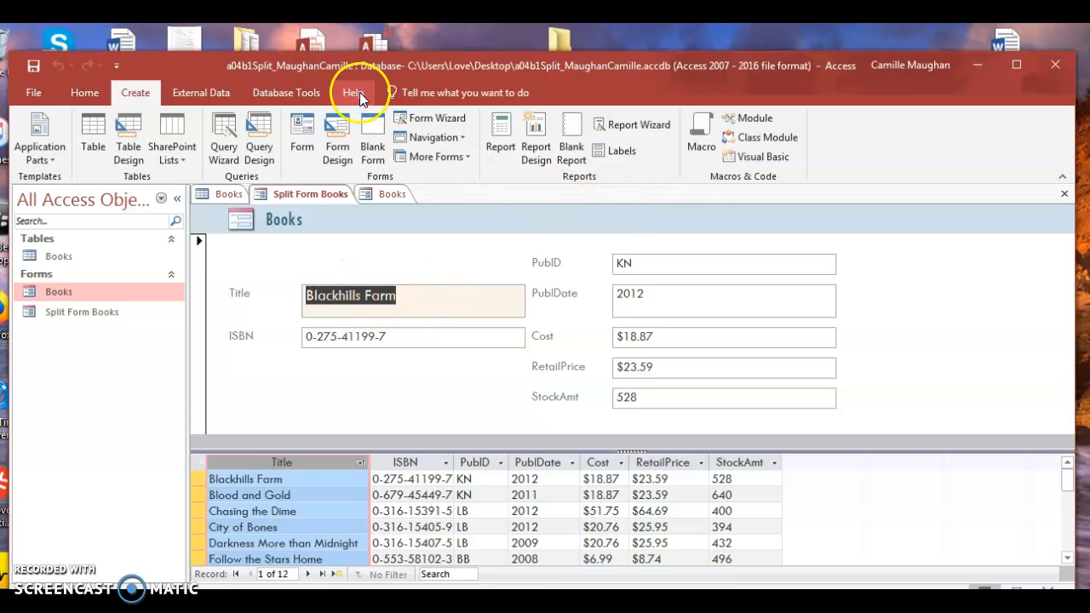
Step: Try to change the font of the Blackhills Farm text in the Title field of Split Form Books
left_click(411, 301)
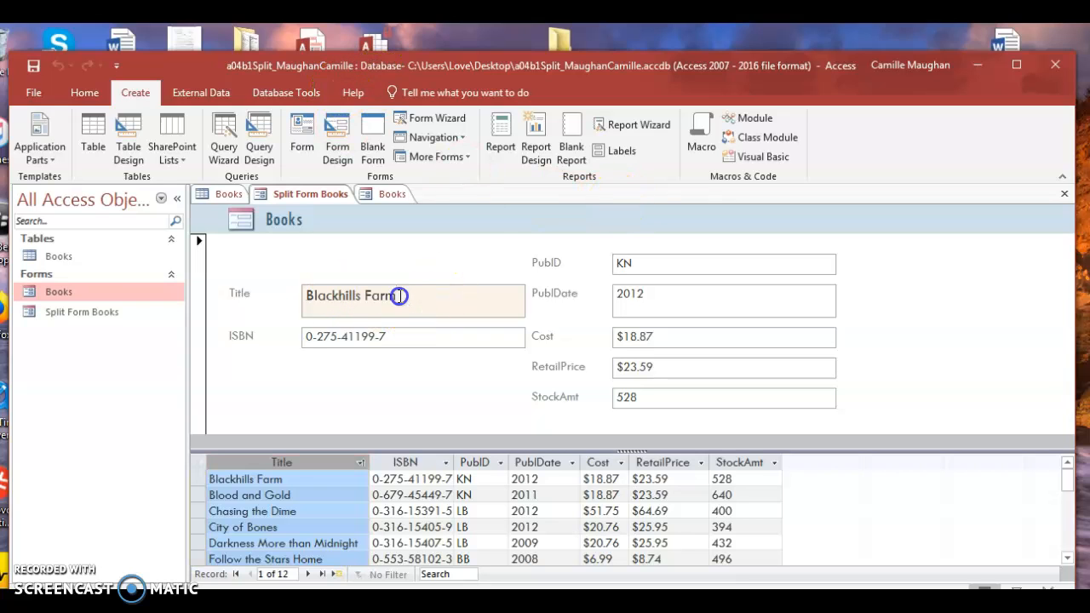
left_click(304, 298)
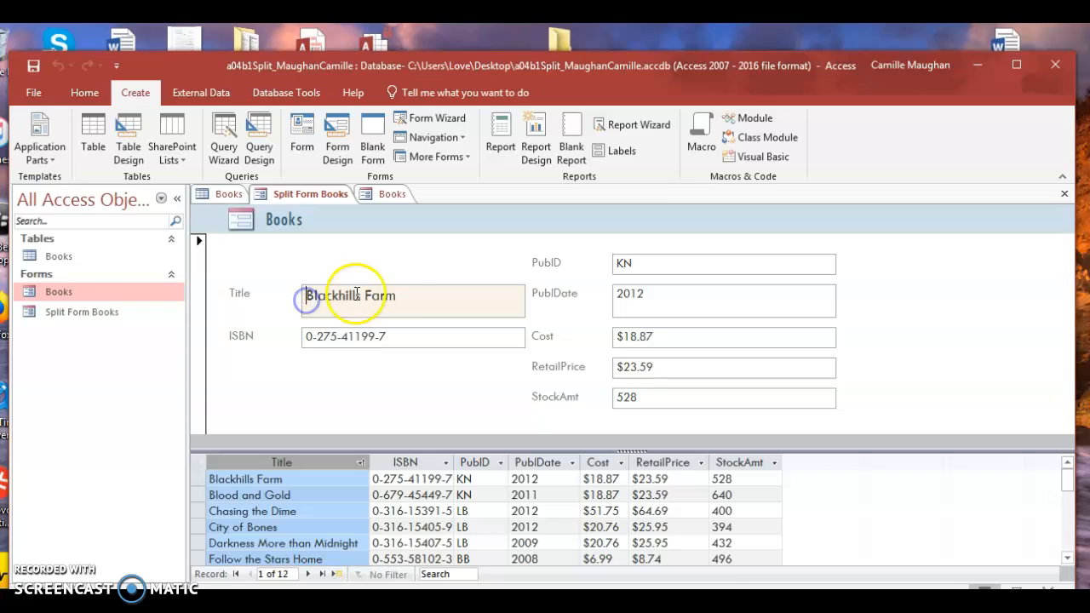
left_click(315, 94)
left_click(92, 85)
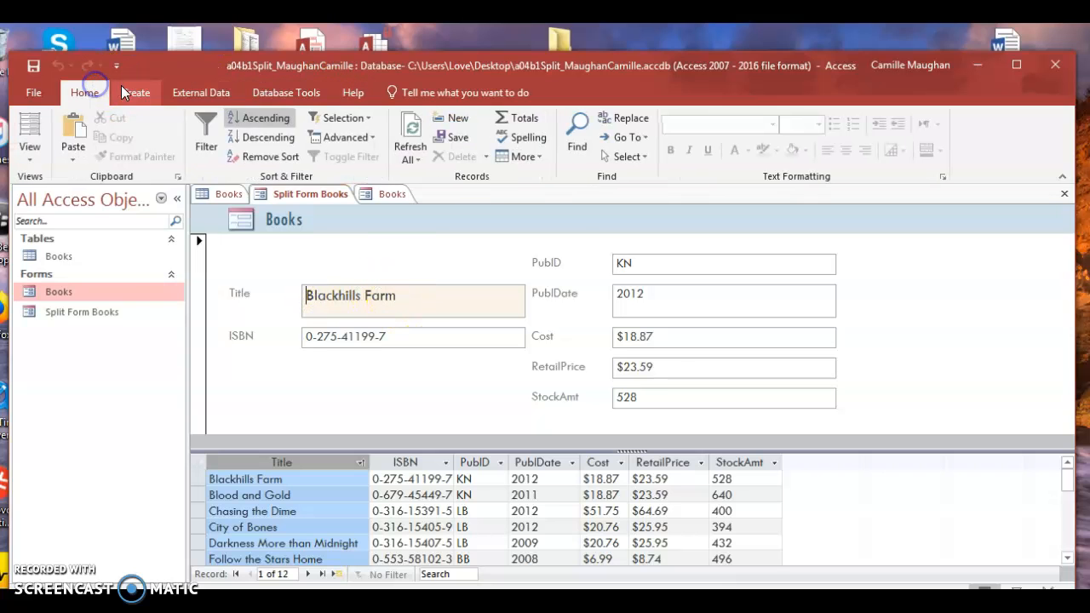
left_click(401, 299)
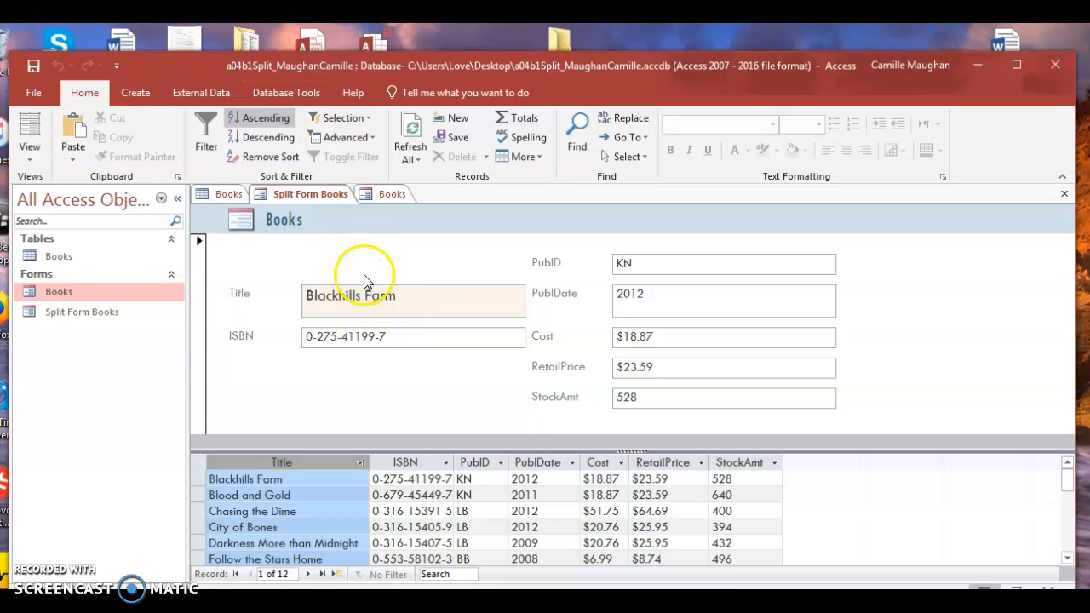
left_click(390, 194)
left_click(331, 196)
left_click(385, 300)
left_click(778, 125)
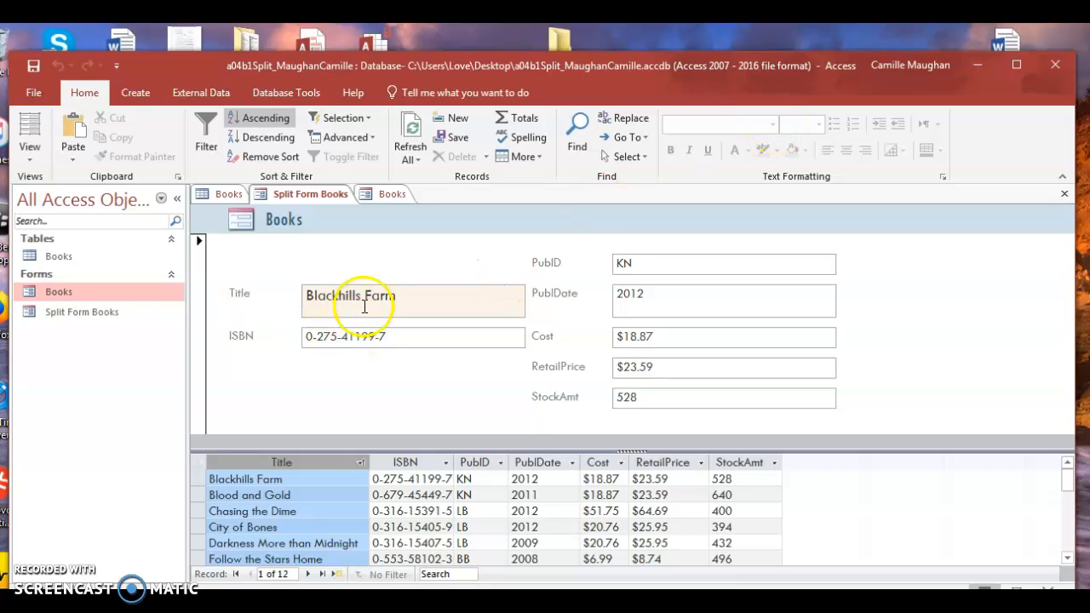
double_click(409, 298)
left_click(406, 301)
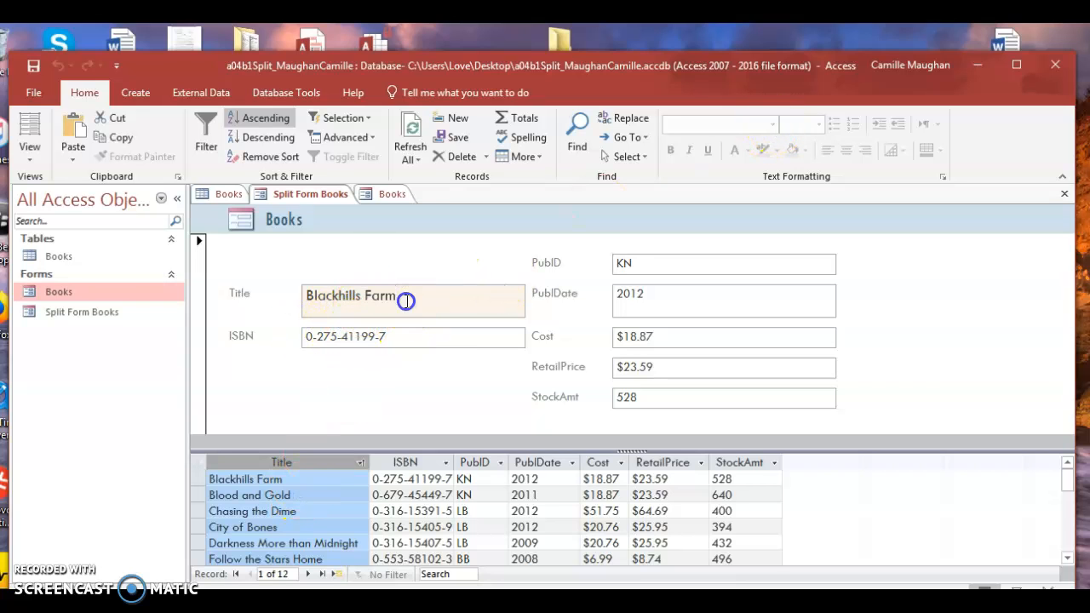
double_click(406, 300)
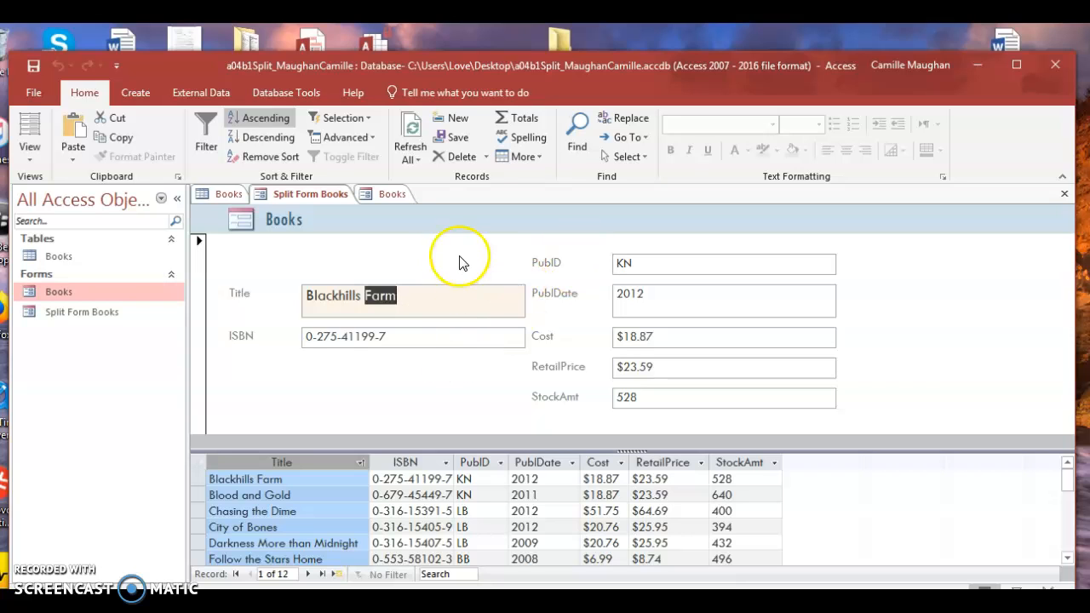
Step: Select Split Form Books in the object list and highlight the word Blackhills in the form's Title field
left_click(95, 312)
left_click(379, 299)
left_click(387, 193)
left_click(331, 193)
left_click(354, 336)
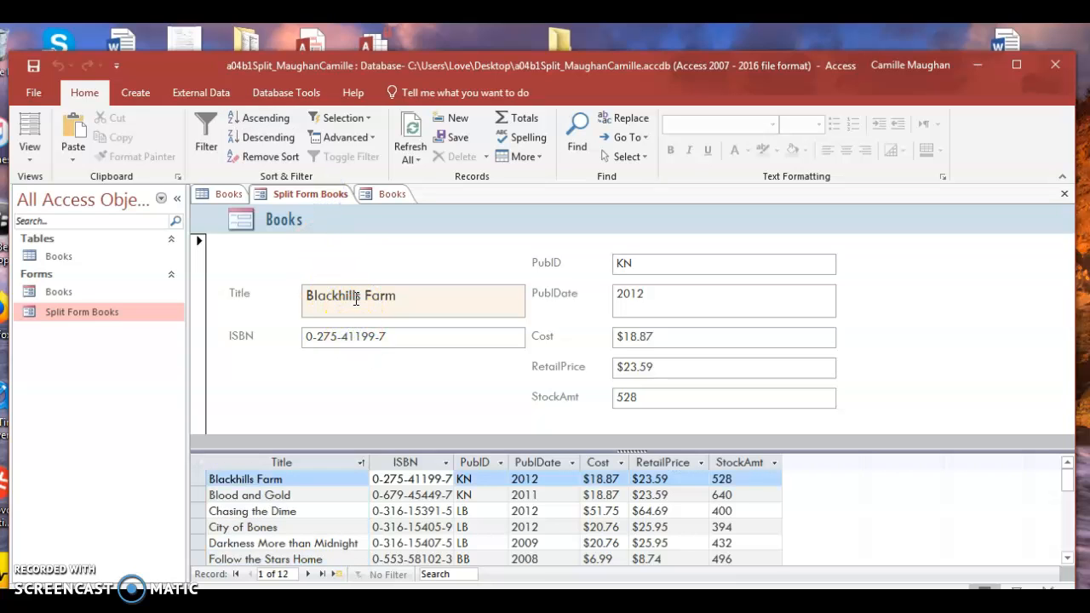
double_click(356, 300)
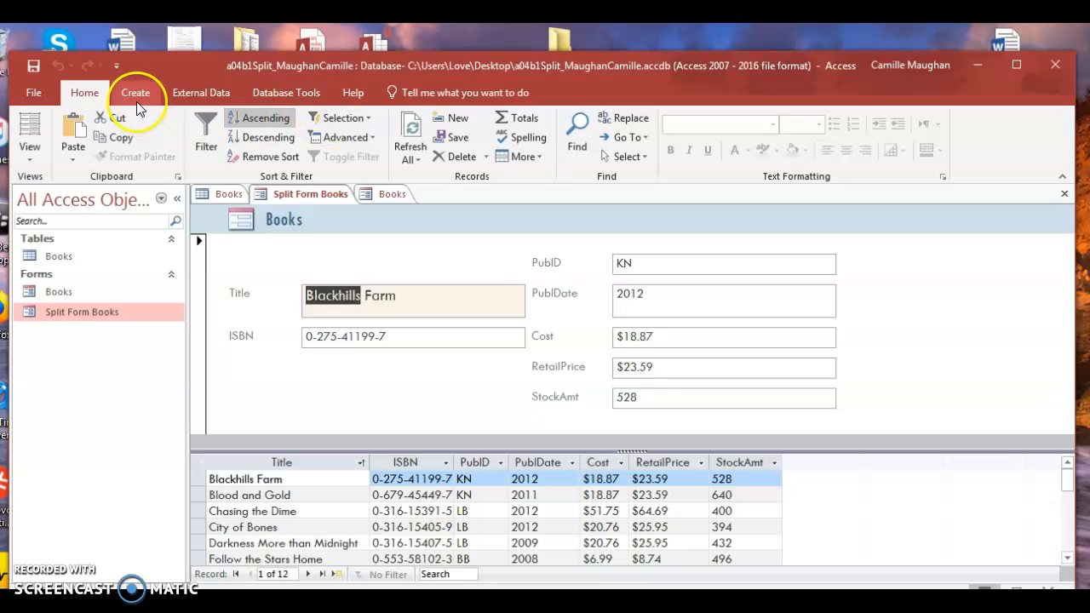
left_click(189, 93)
left_click(281, 92)
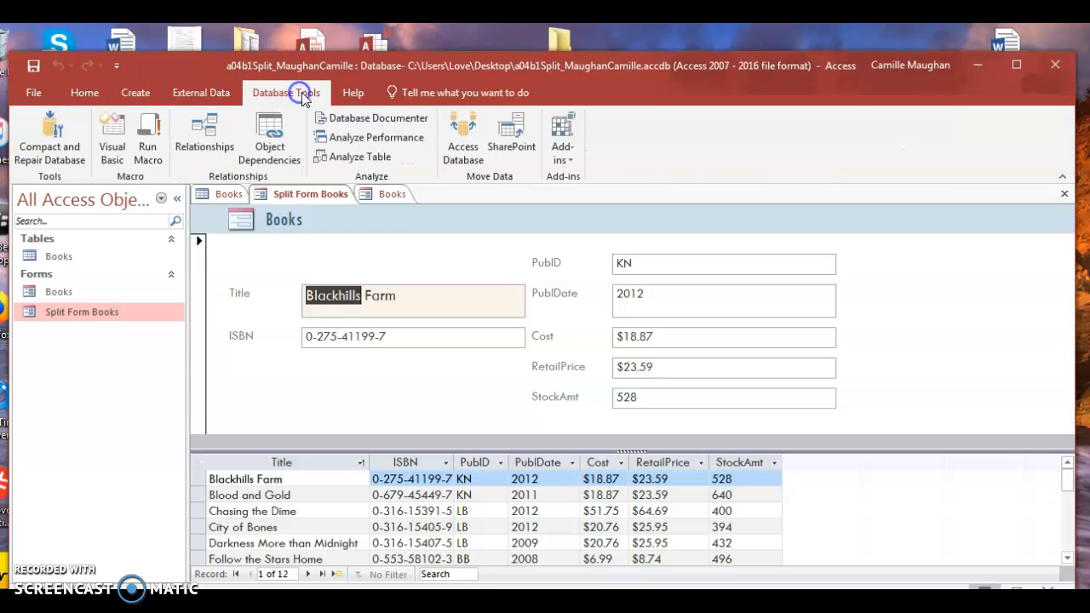
left_click(342, 94)
left_click(84, 94)
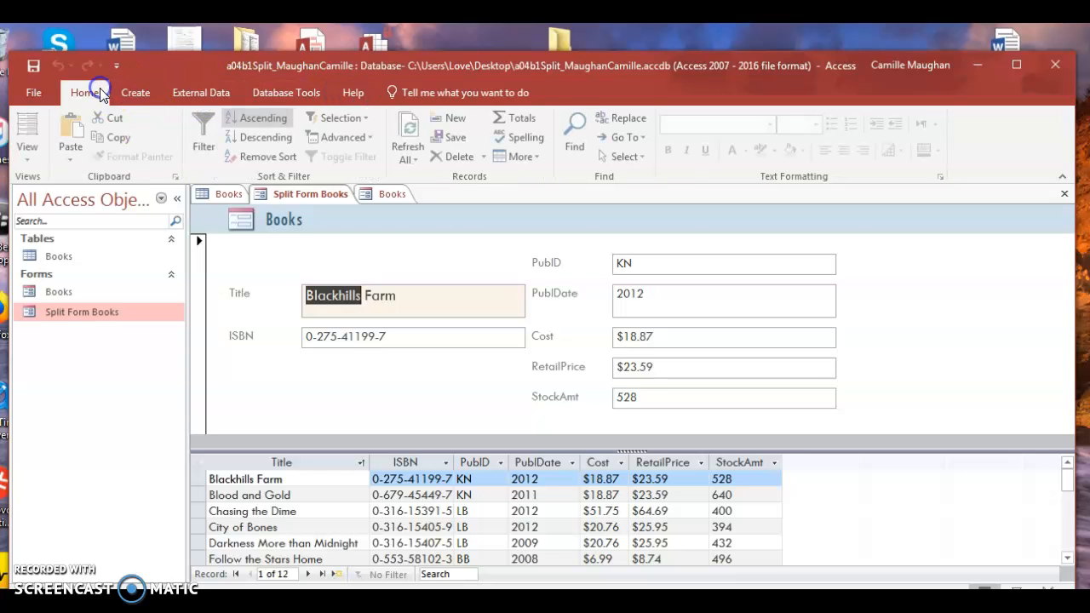
left_click(129, 93)
left_click(85, 94)
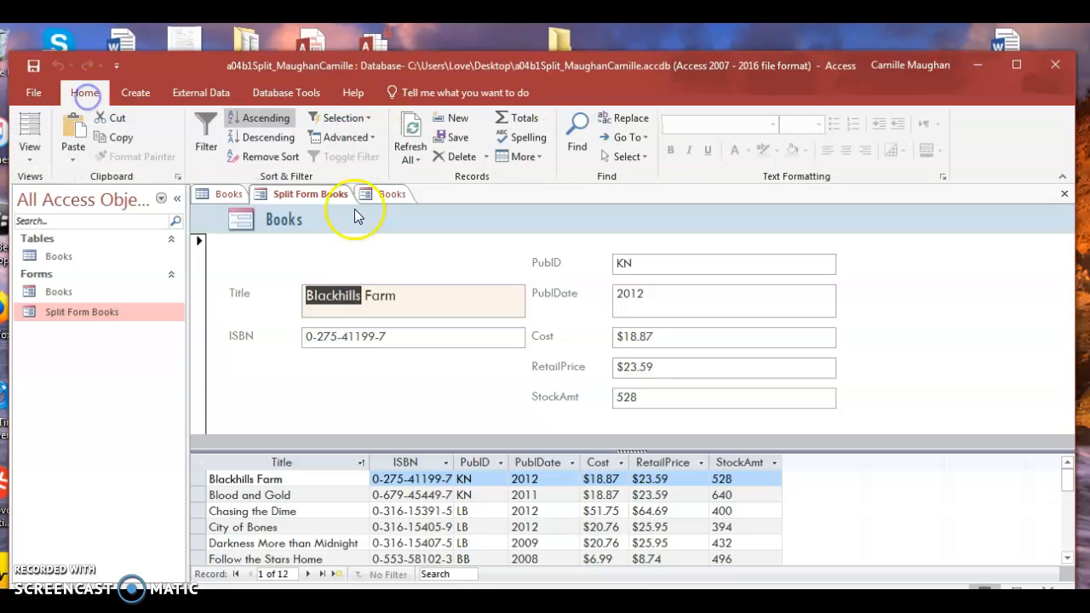
left_click(805, 168)
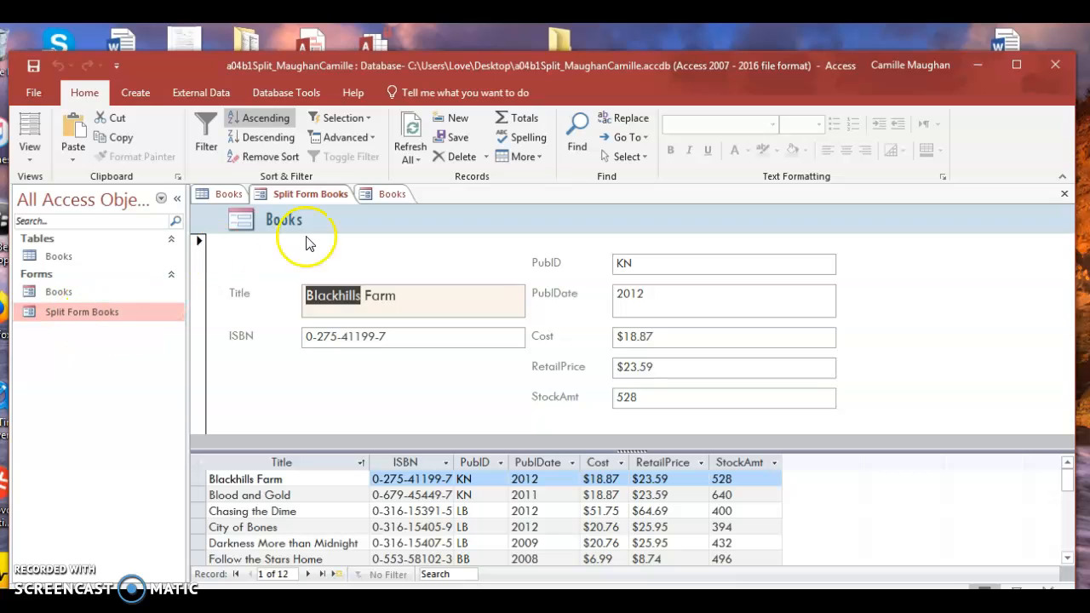
Step: Bring the Split Form Books form forward and display its available view modes
double_click(126, 292)
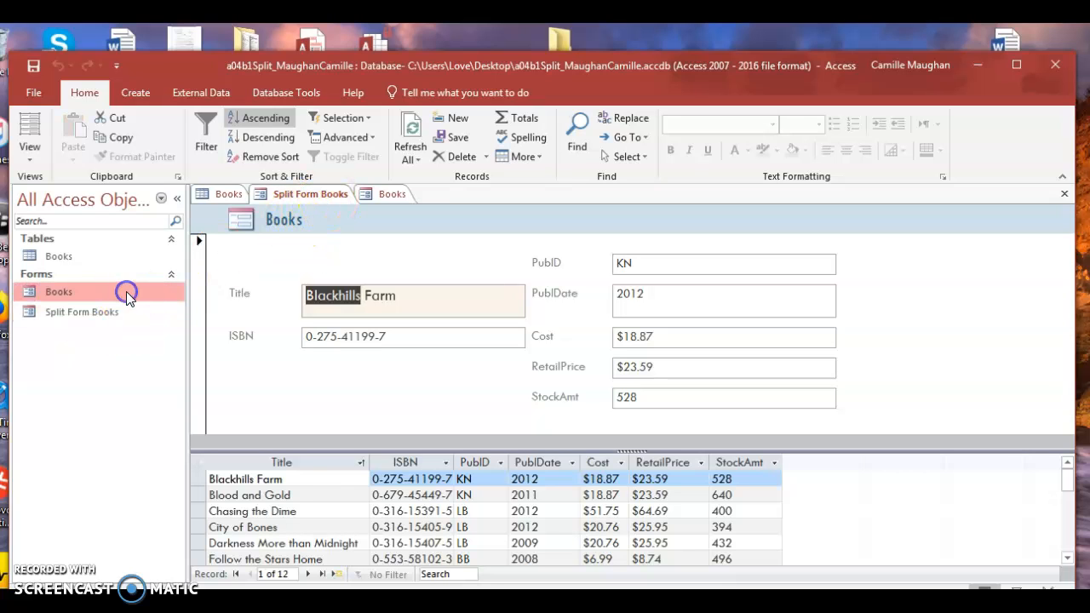
double_click(109, 312)
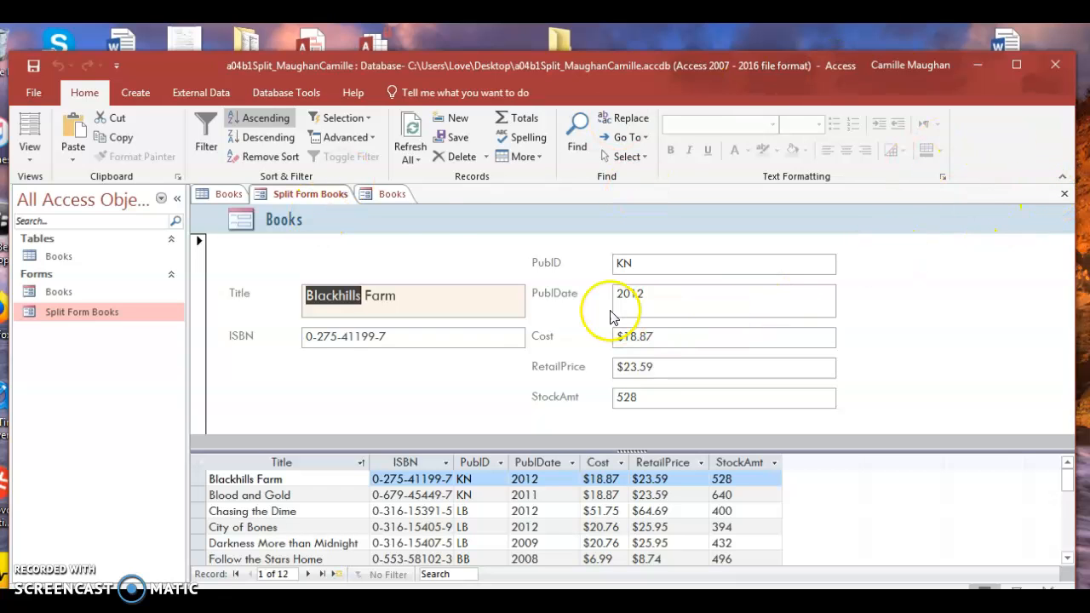
left_click(39, 156)
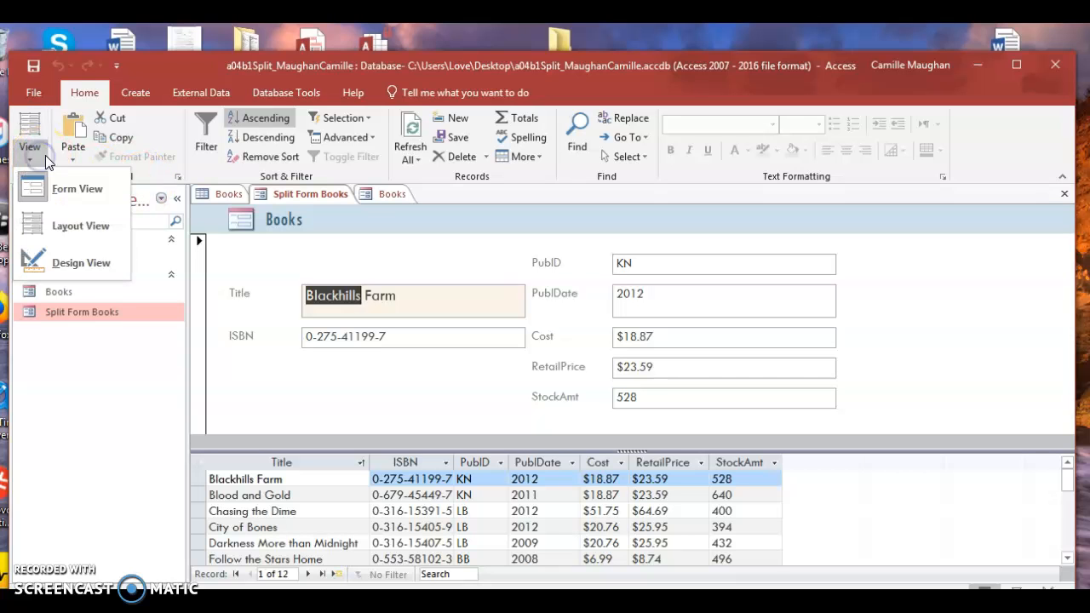